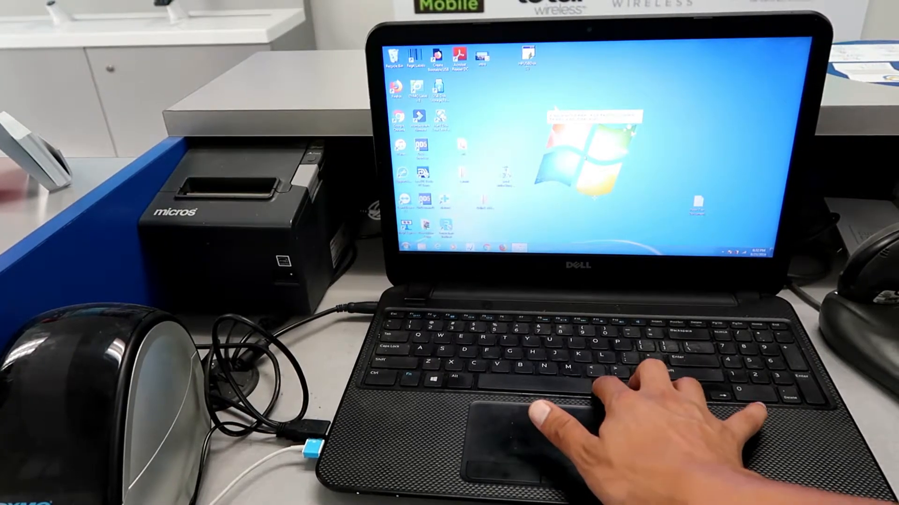
Rotate the display a quarter turn with Ctrl+Alt+Left, then bring up the Start menu
key(ctrl+alt+Left)
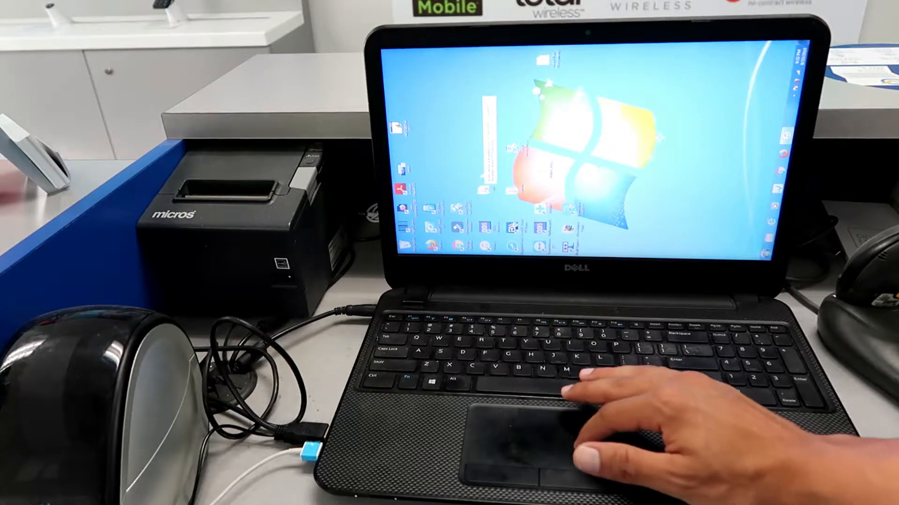
key(super)
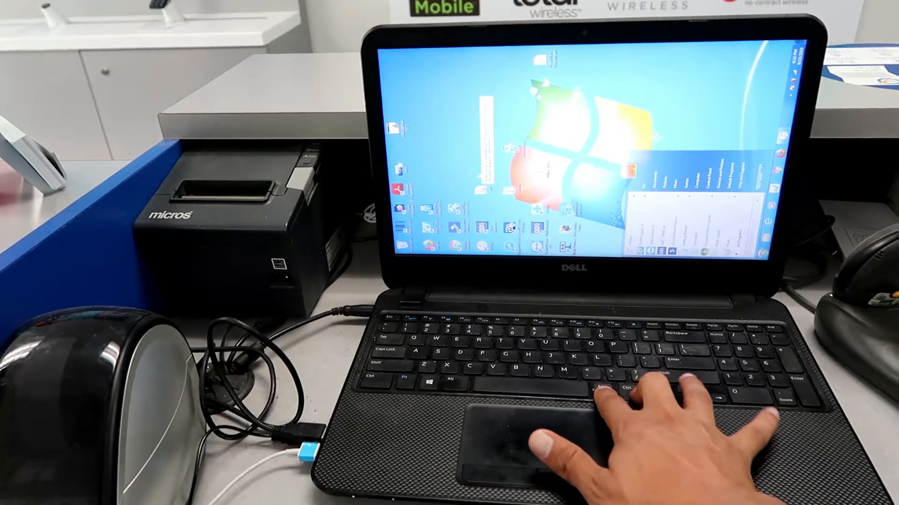
Rotate the display to another orientation with Ctrl+Alt+Up, dismissing the Start menu
key(ctrl+alt+Up)
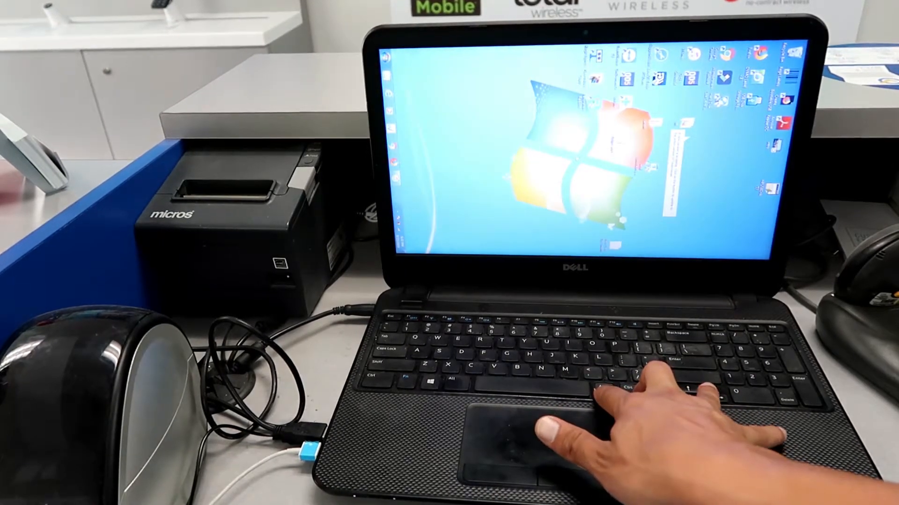